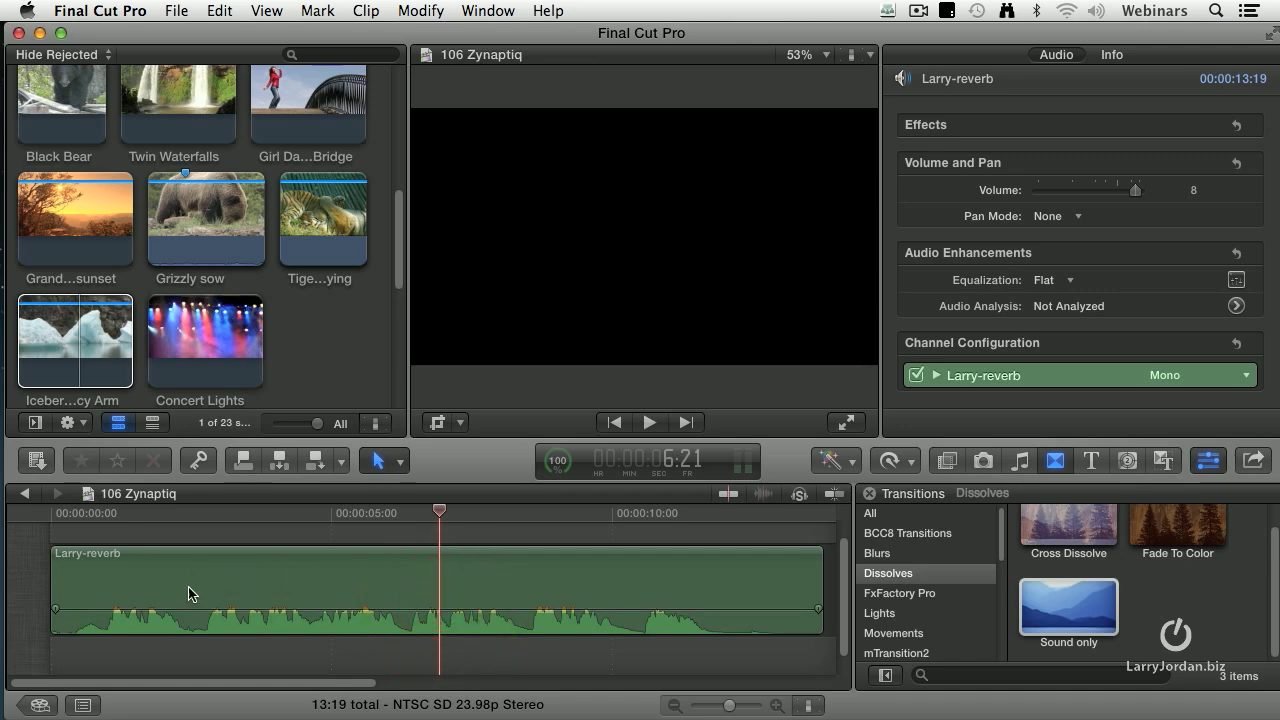
Step: Play the untreated Larry-reverb clip from the start, then rewind and select it
key("Home")
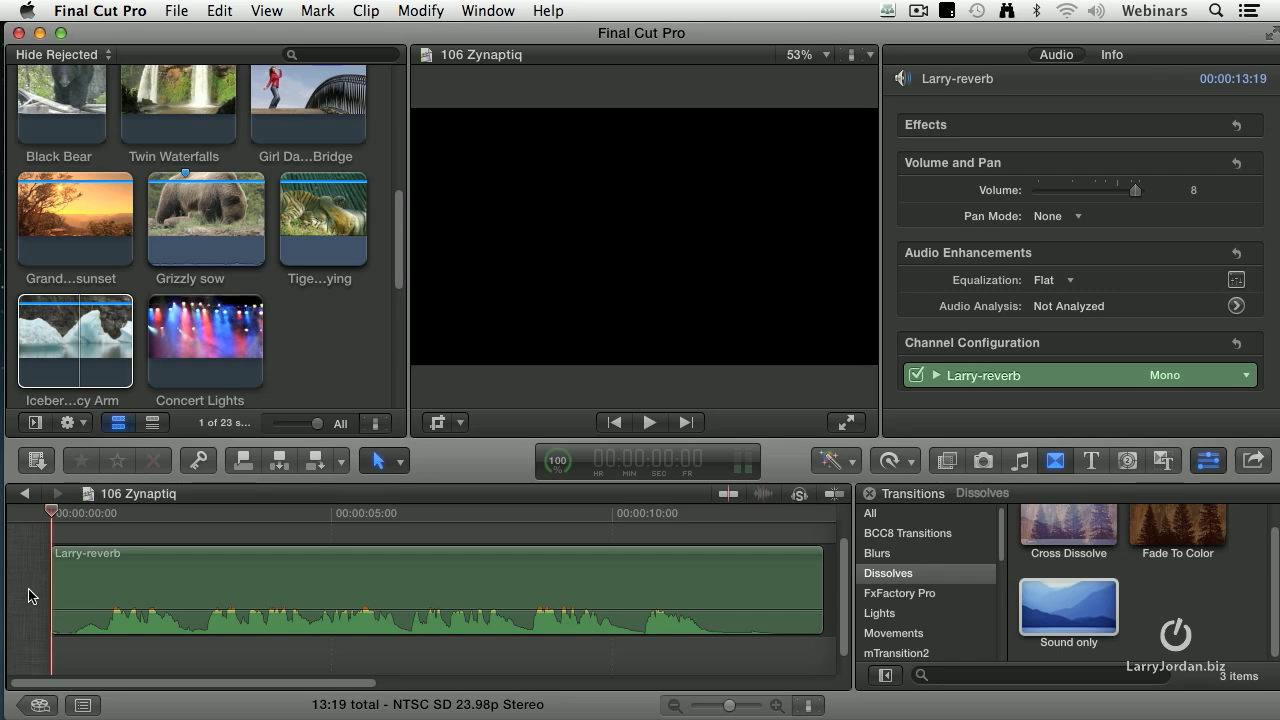
key("space")
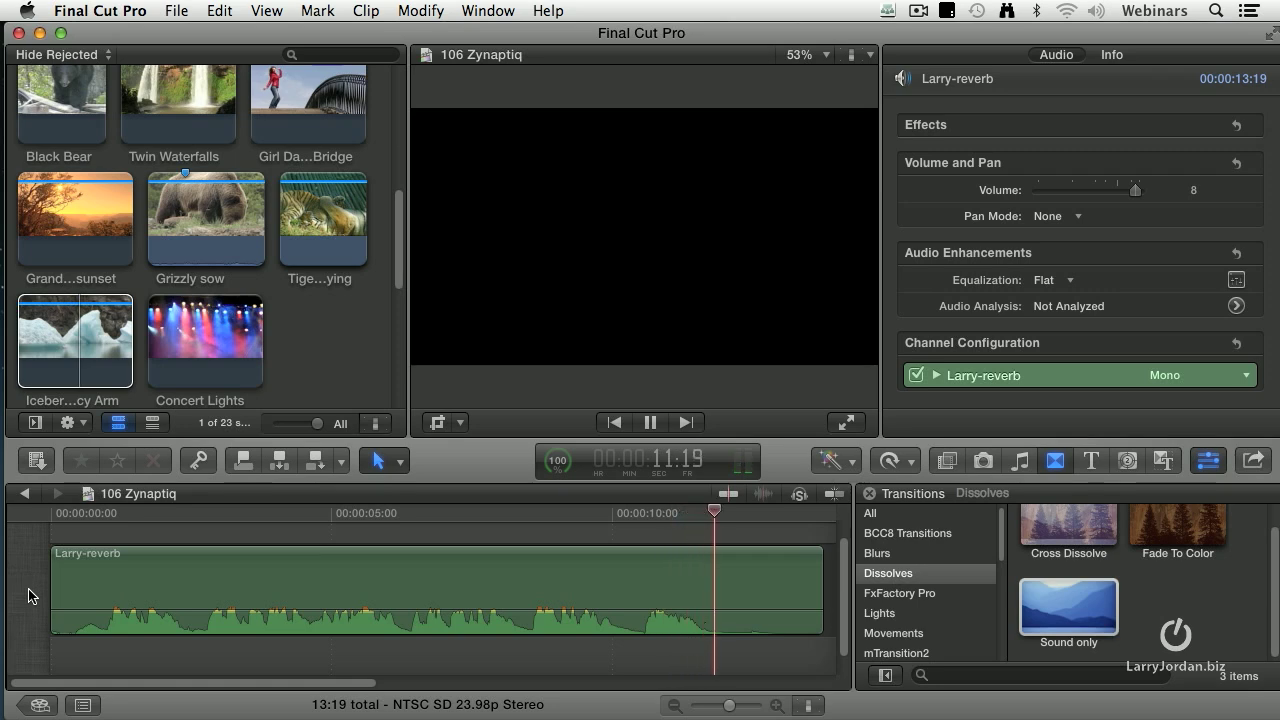
key("space")
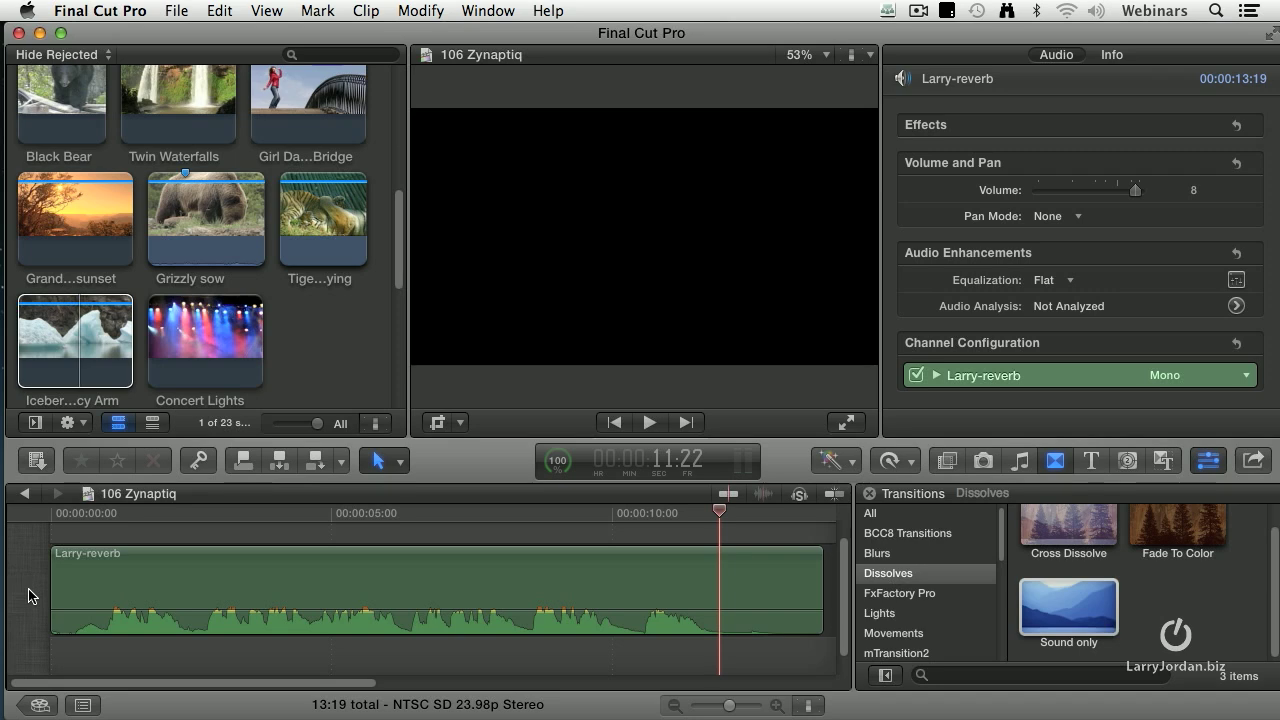
key("Home")
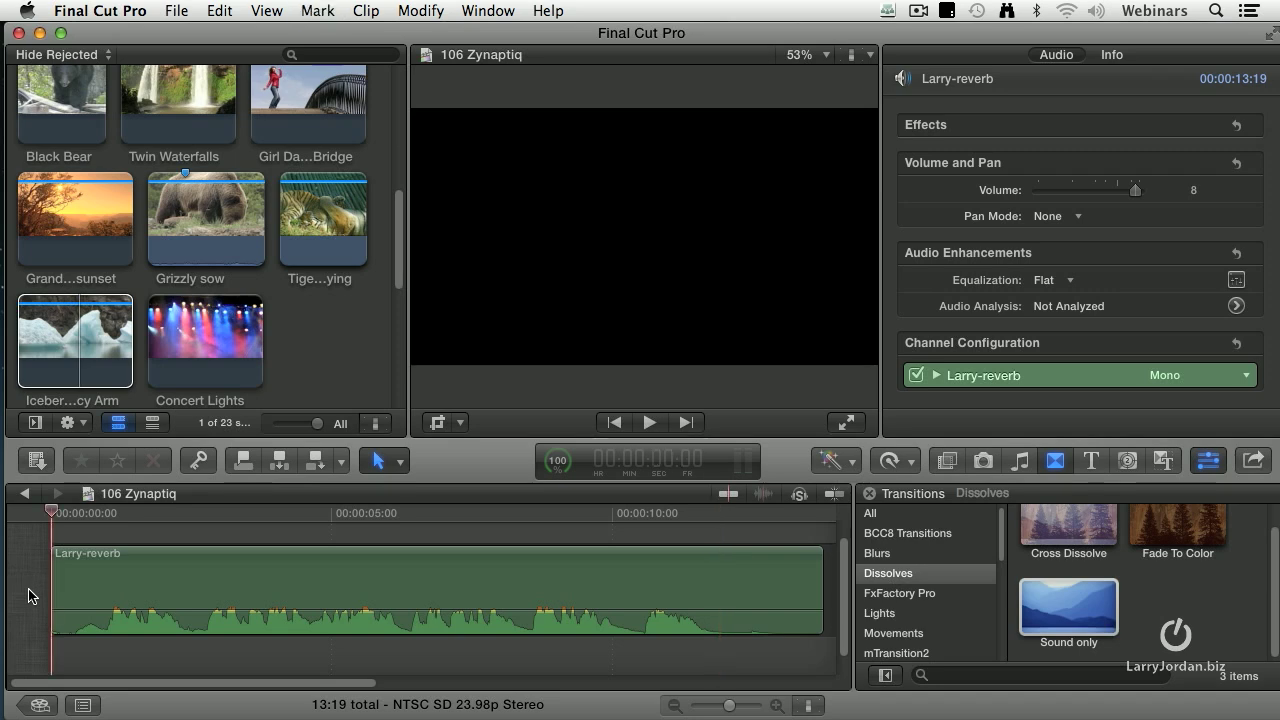
left_click(198, 574)
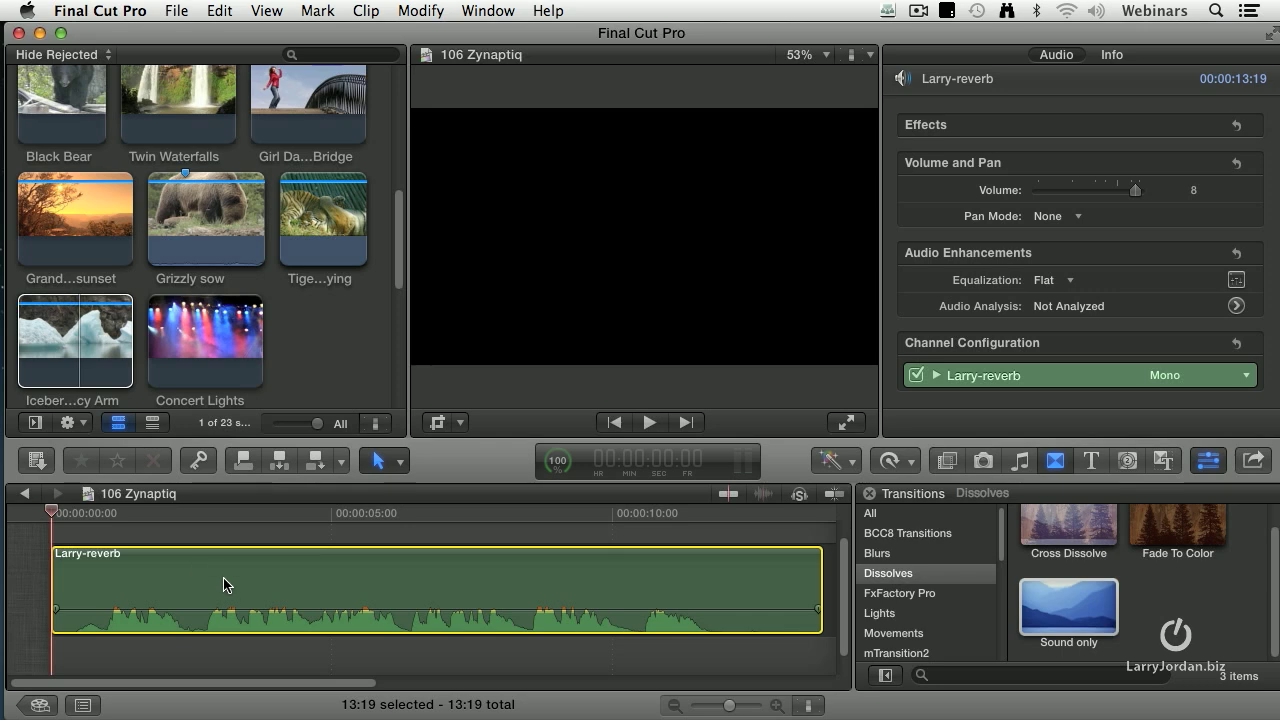
Step: Drag the Zynaptiq UNVEIL effect from the Effects browser onto the Larry-reverb clip
left_click(224, 582)
left_click(947, 462)
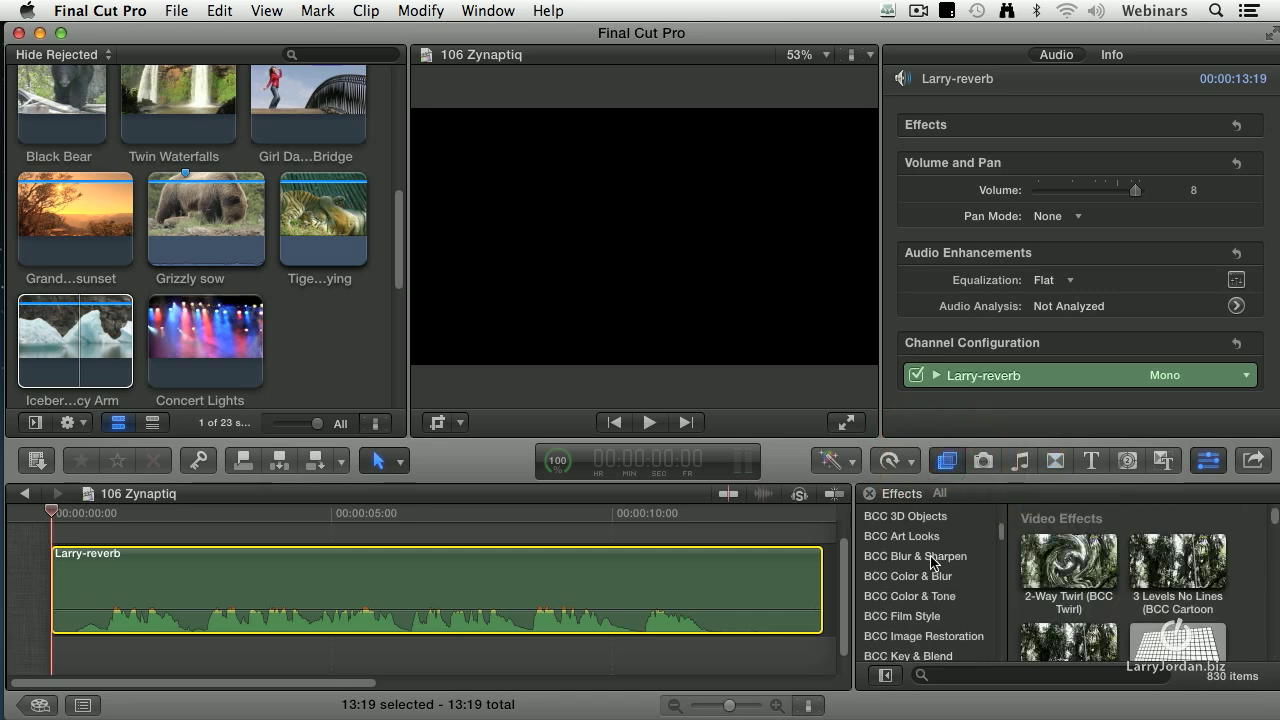
scroll(930, 562, "down", 10)
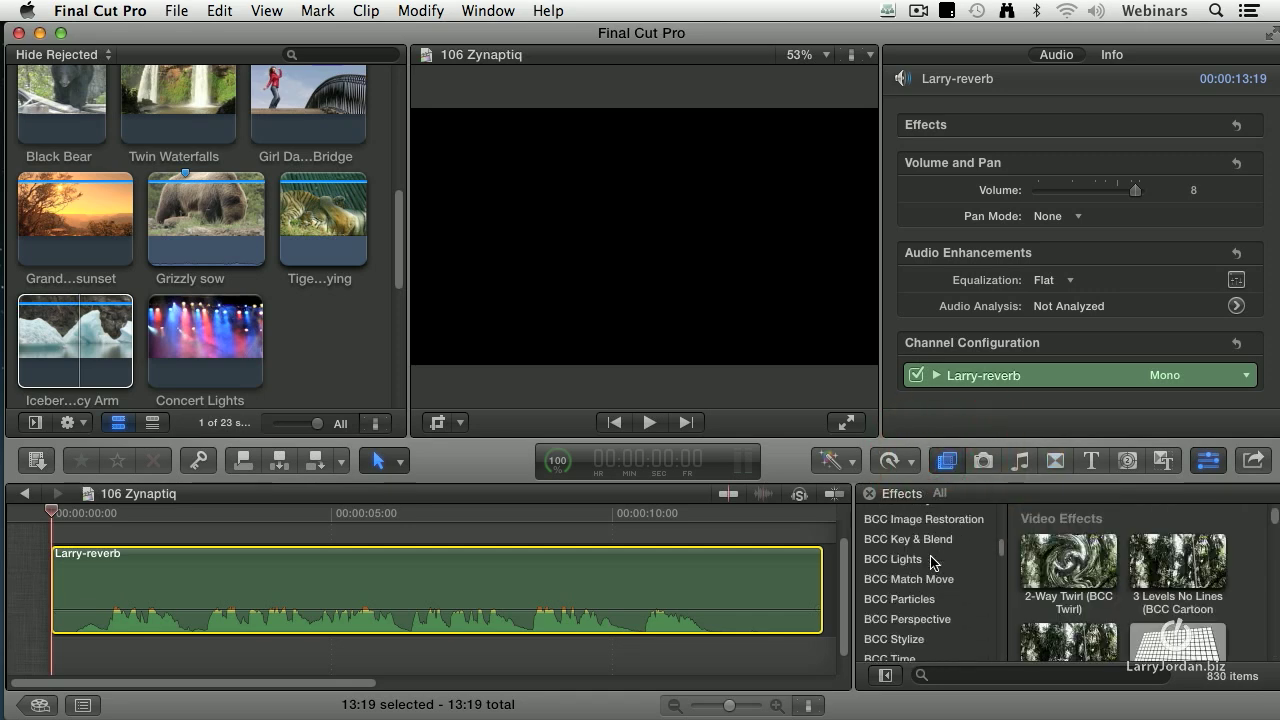
scroll(930, 562, "down", 15)
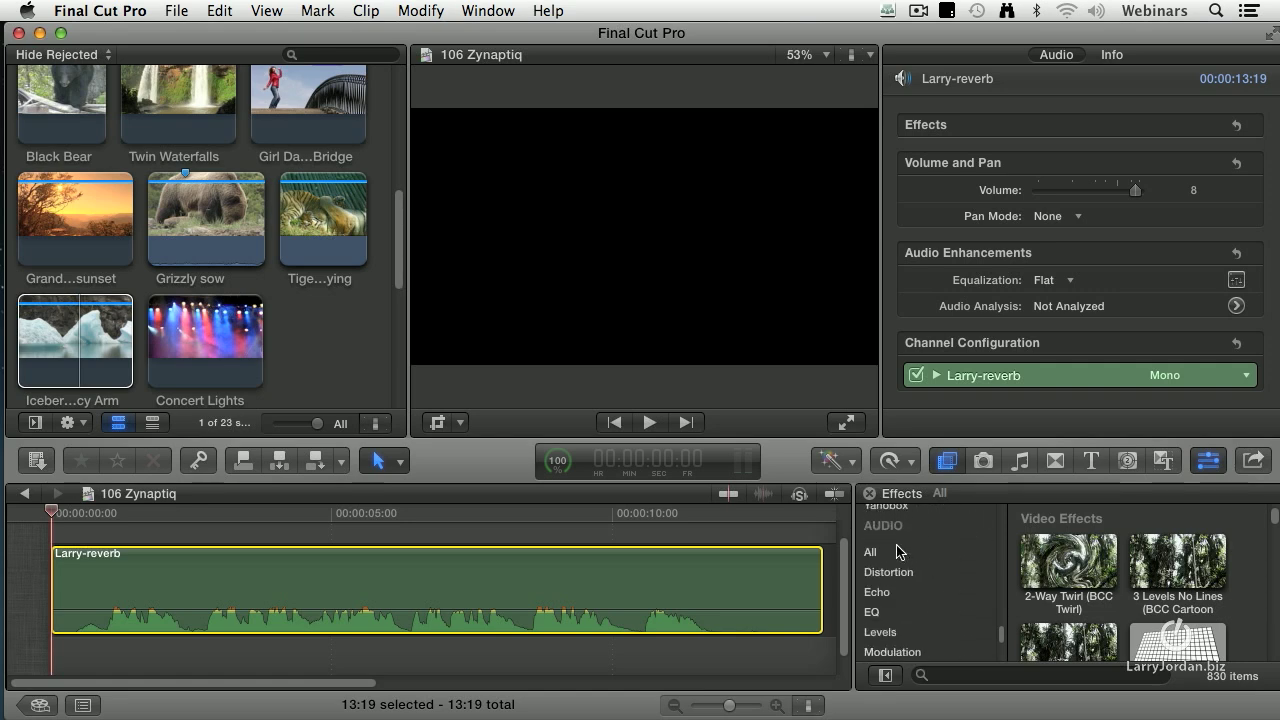
scroll(932, 567, "down", 3)
scroll(932, 567, "down", 1)
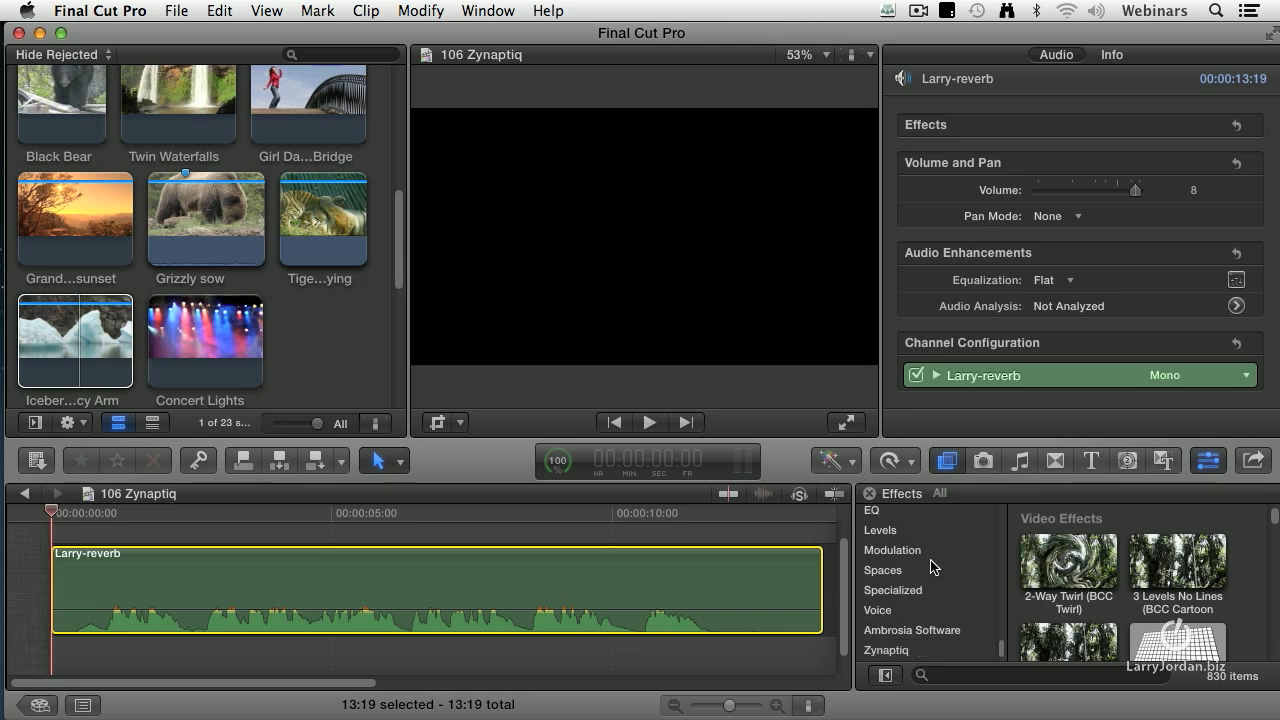
left_click(870, 652)
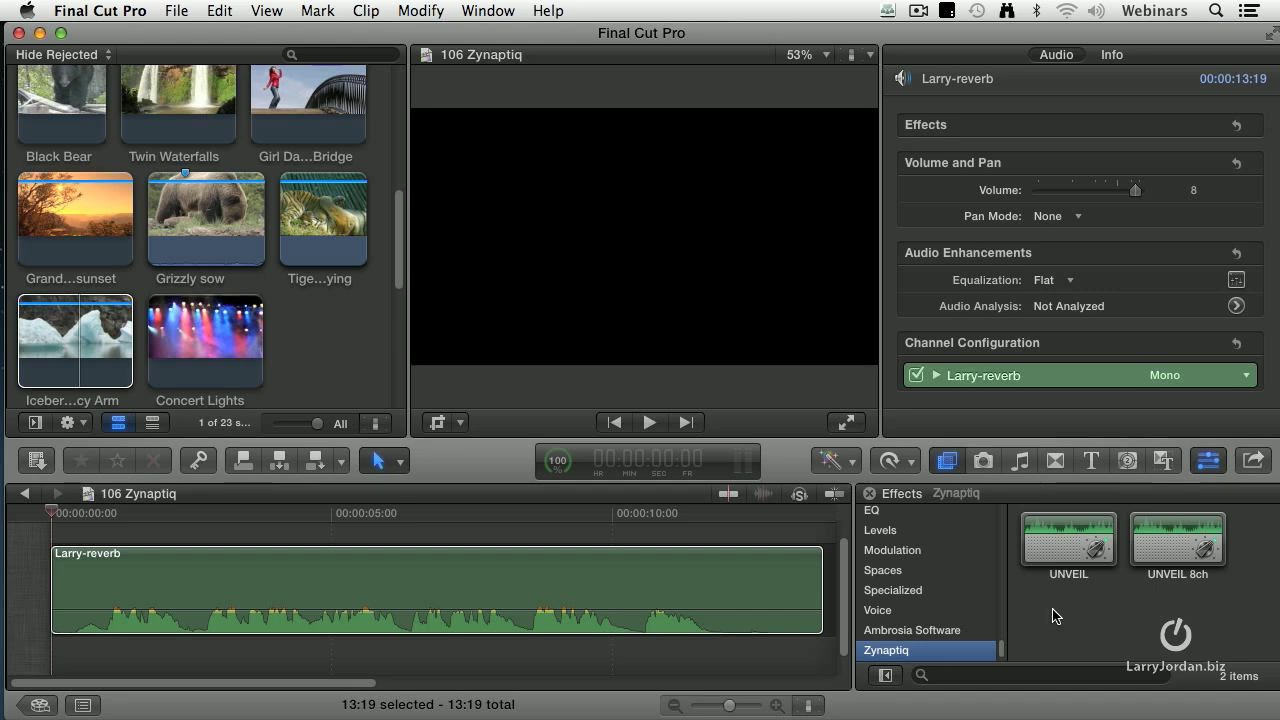
left_click(1066, 548)
left_click_drag(1066, 548, 551, 580)
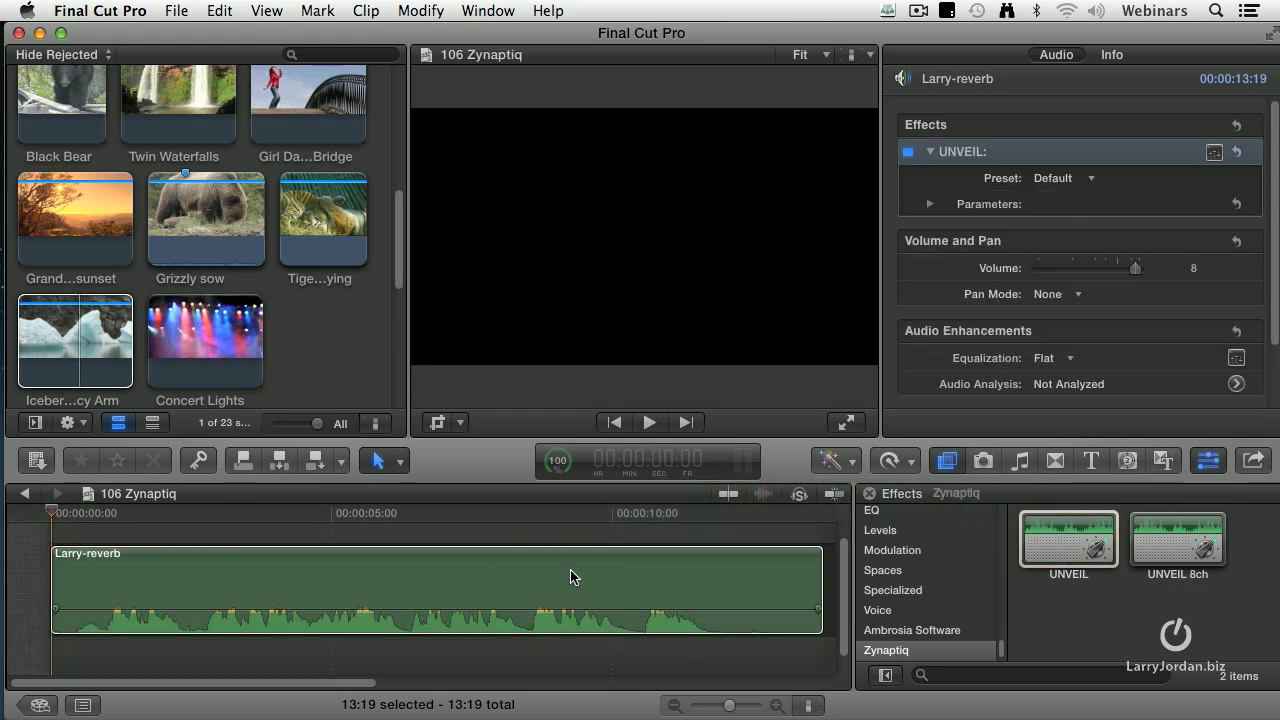
Step: Set UNVEIL's preset on the Larry-reverb clip to Gentle De-Reverberation
left_click(571, 572)
left_click(1070, 180)
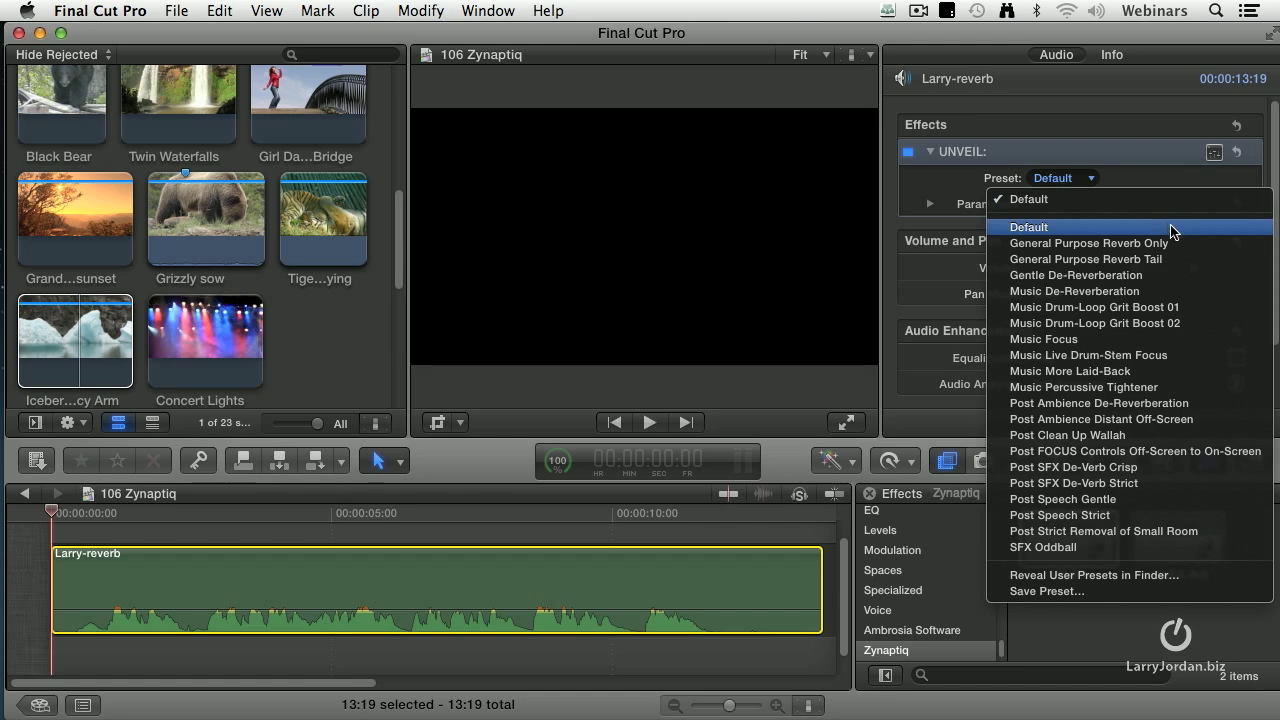
left_click(1159, 281)
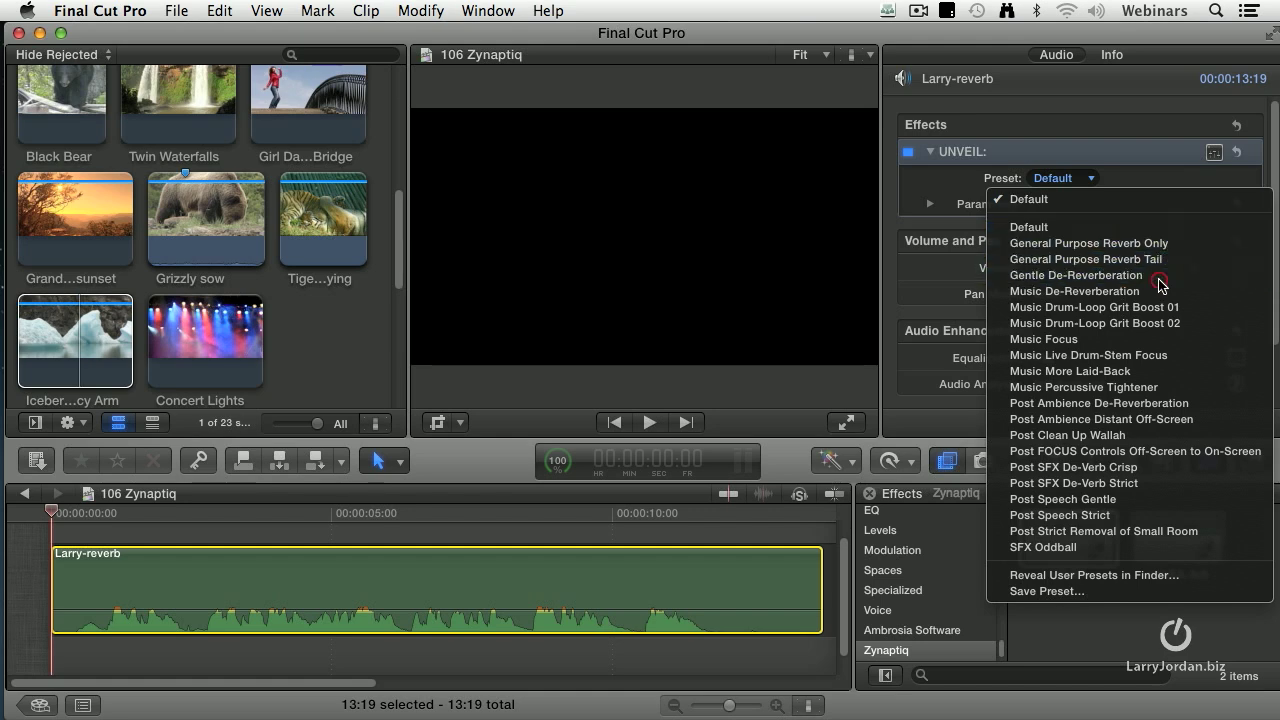
Step: Play the treated clip from its start for about six seconds to preview it
left_click(47, 514)
key("space")
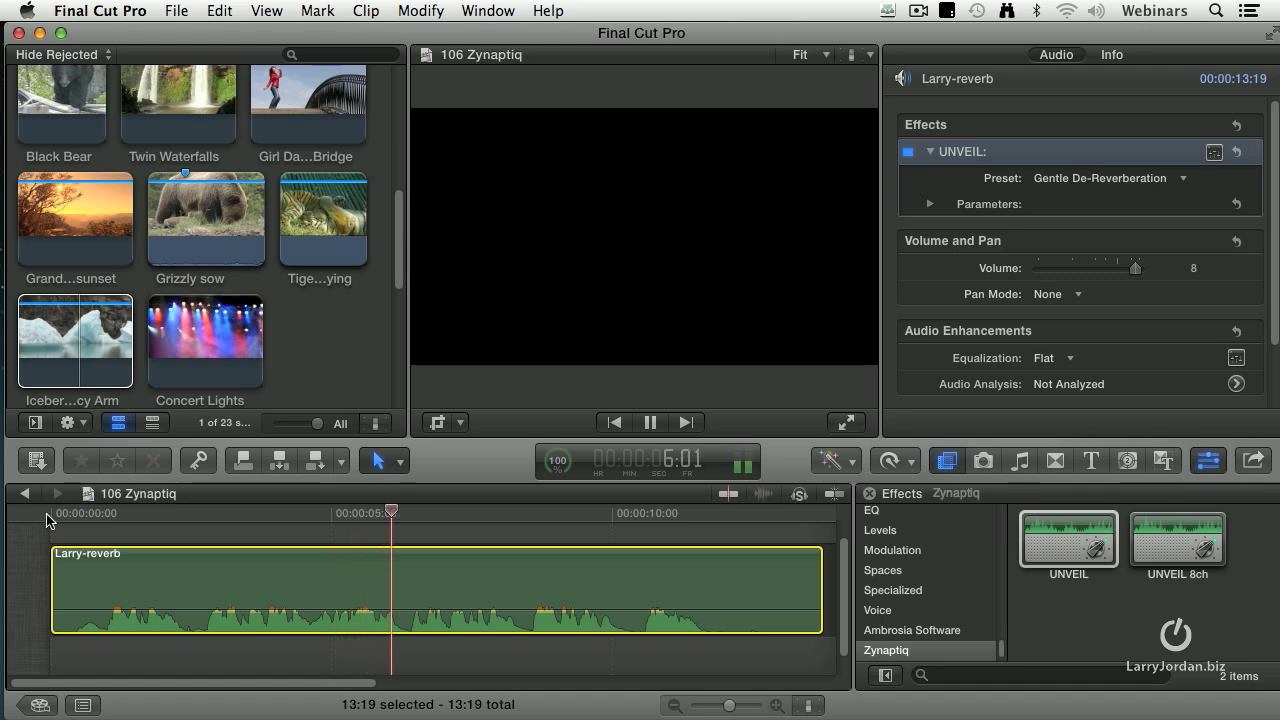
key("space")
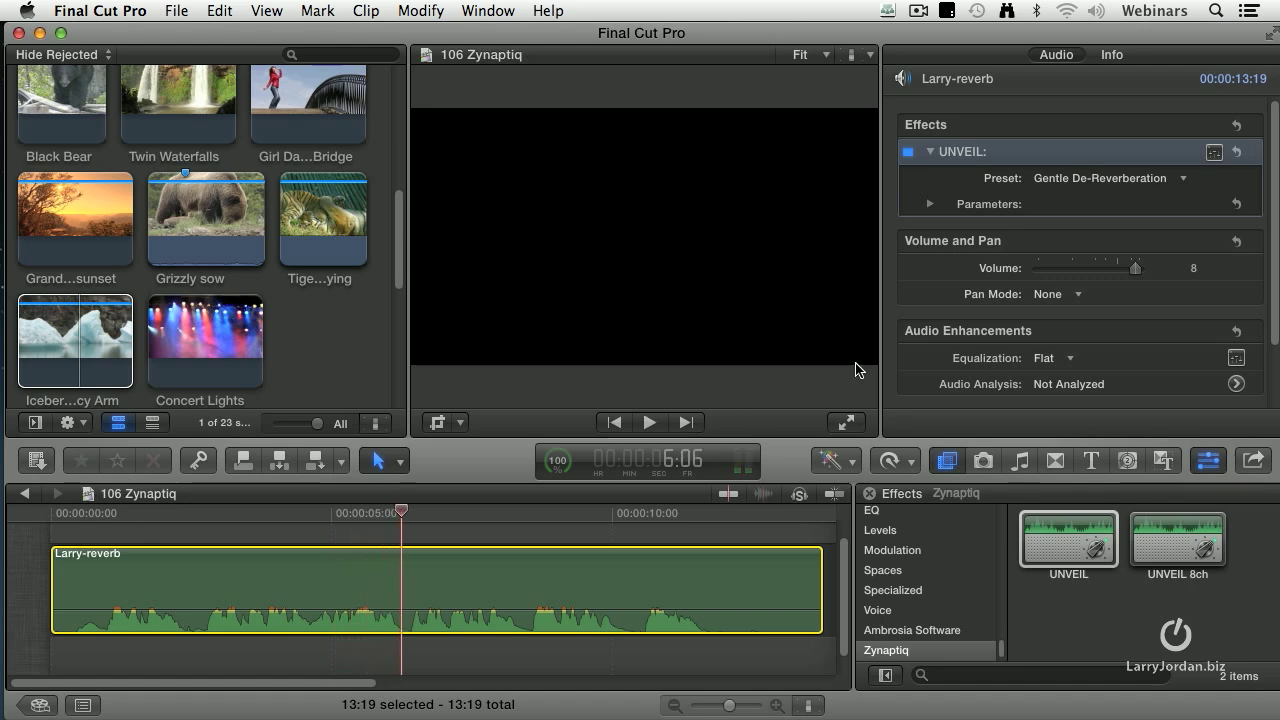
Step: Open UNVEIL's plug-in window over the viewer and replay the clip from its start
left_click(1215, 156)
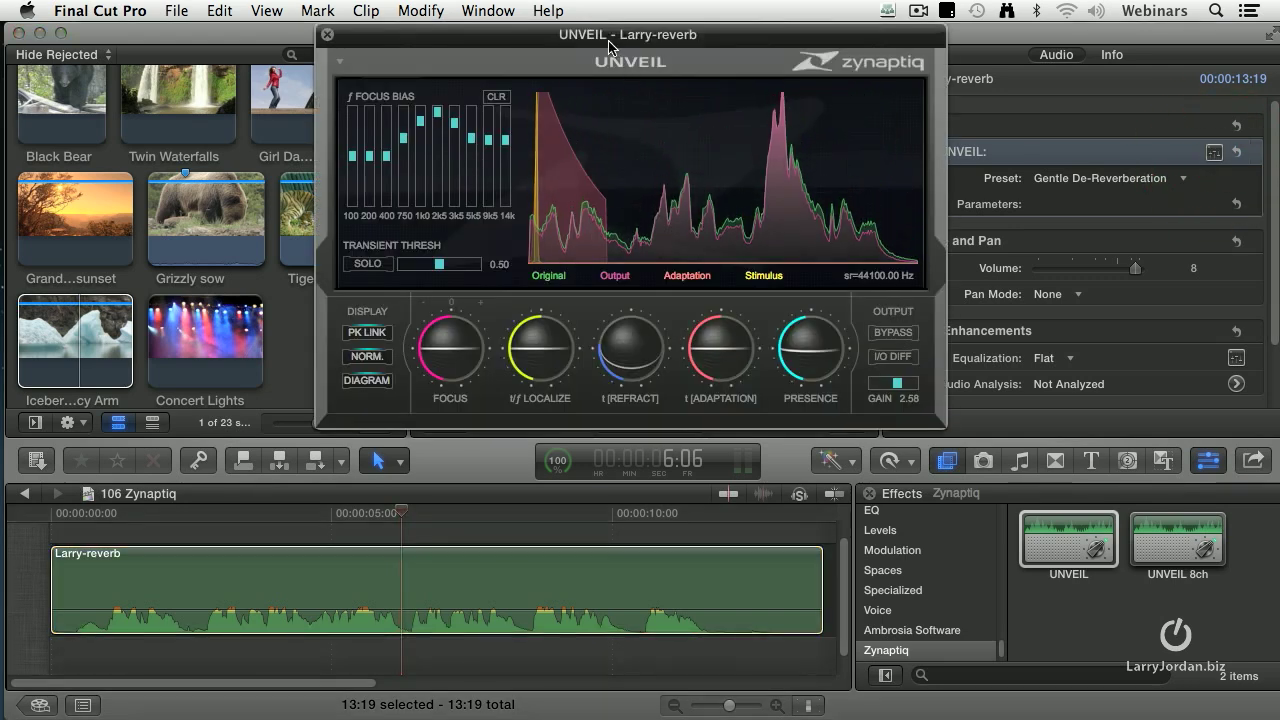
left_click_drag(608, 44, 536, 54)
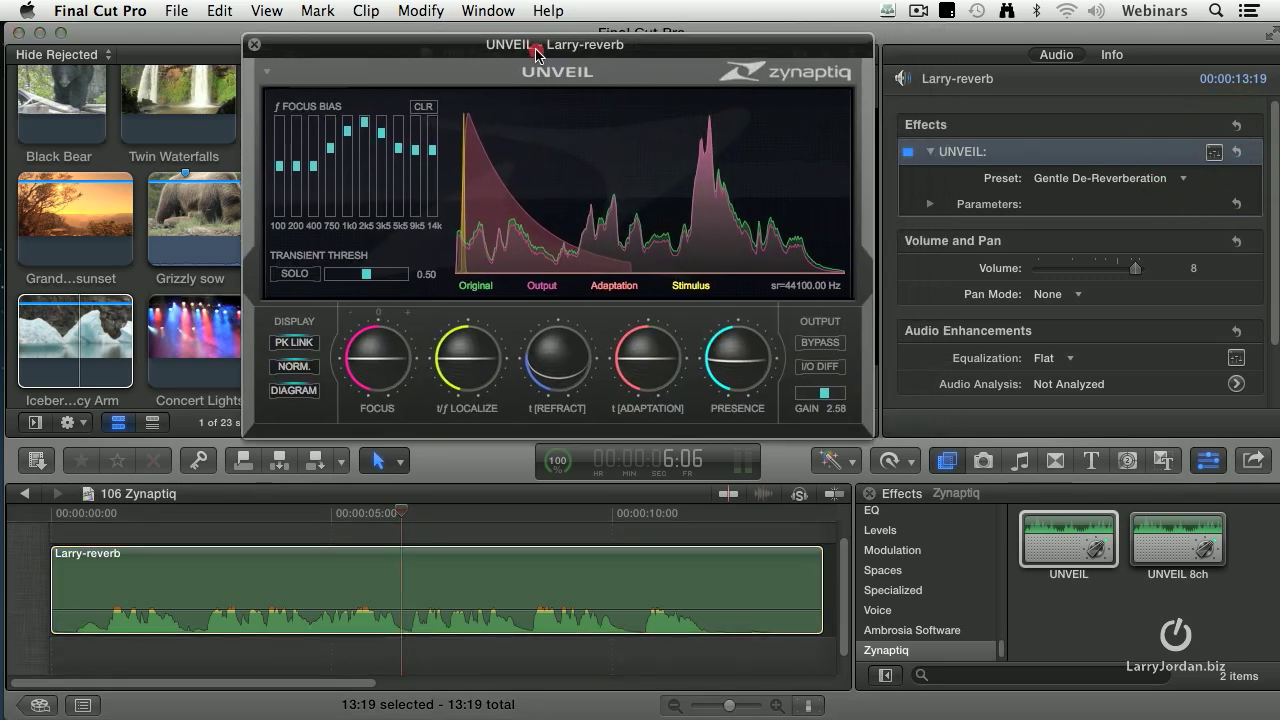
left_click(90, 530)
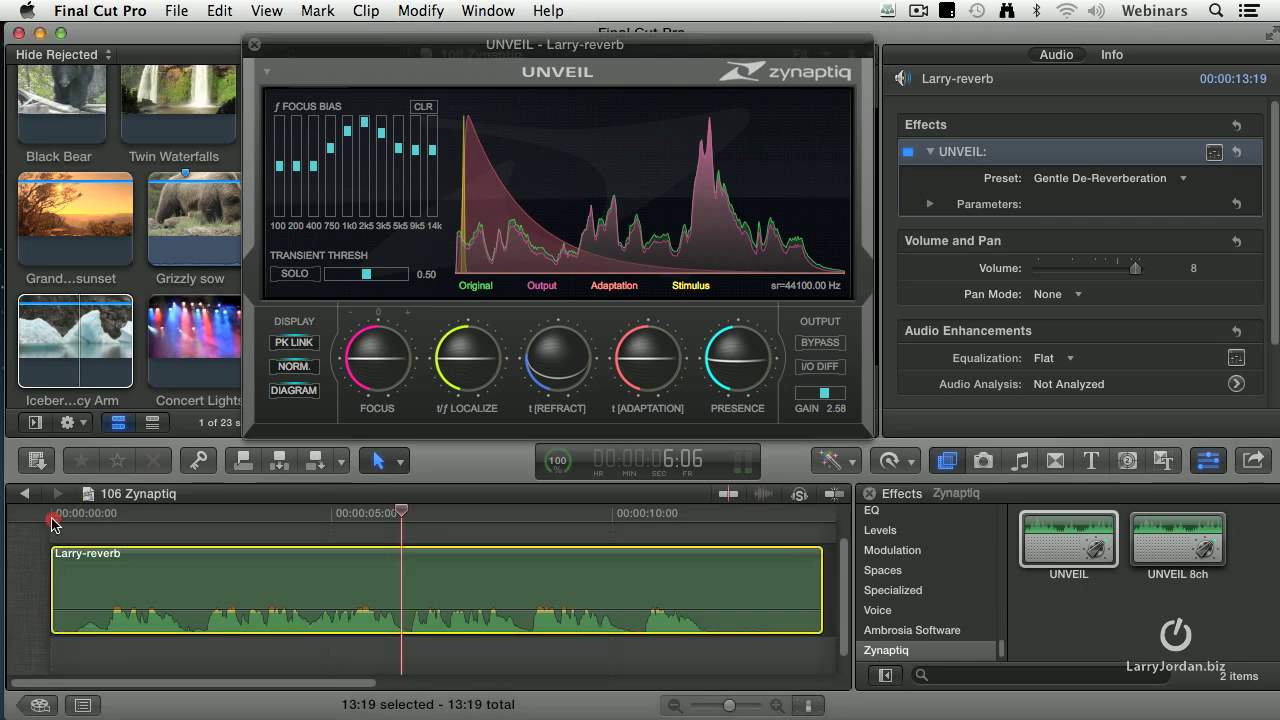
left_click(68, 523)
key("space")
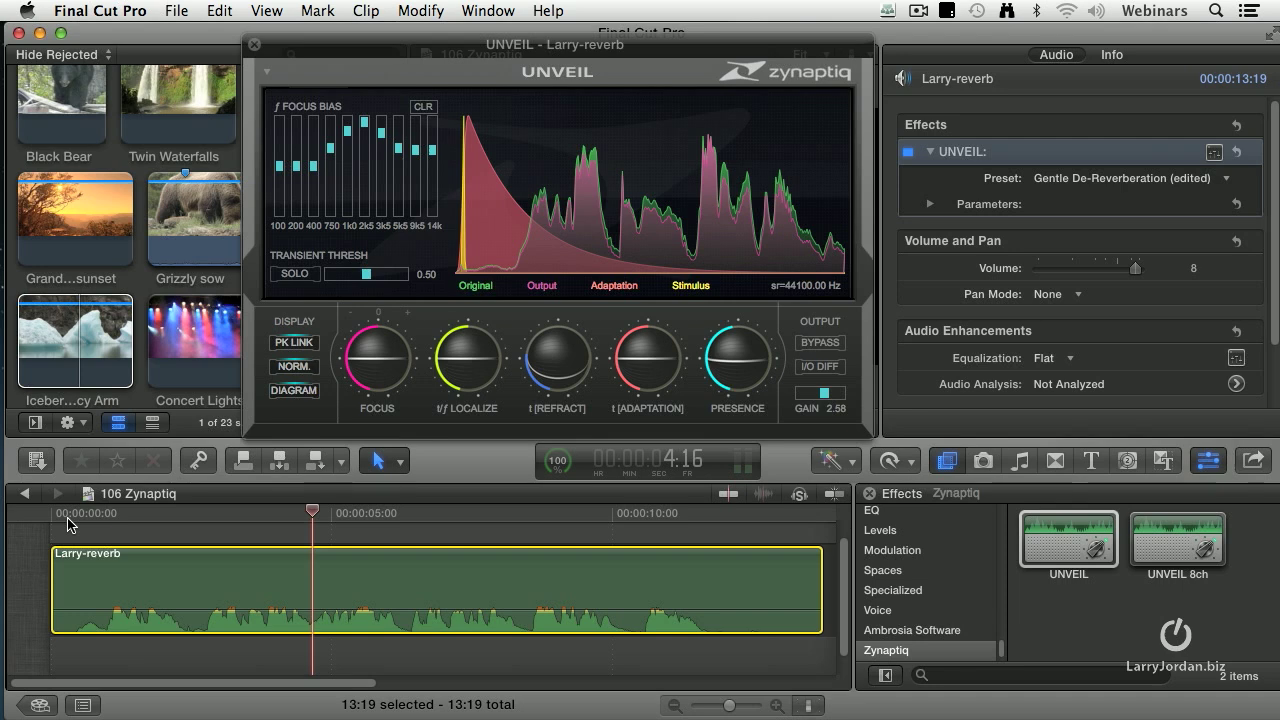
left_click(1061, 188)
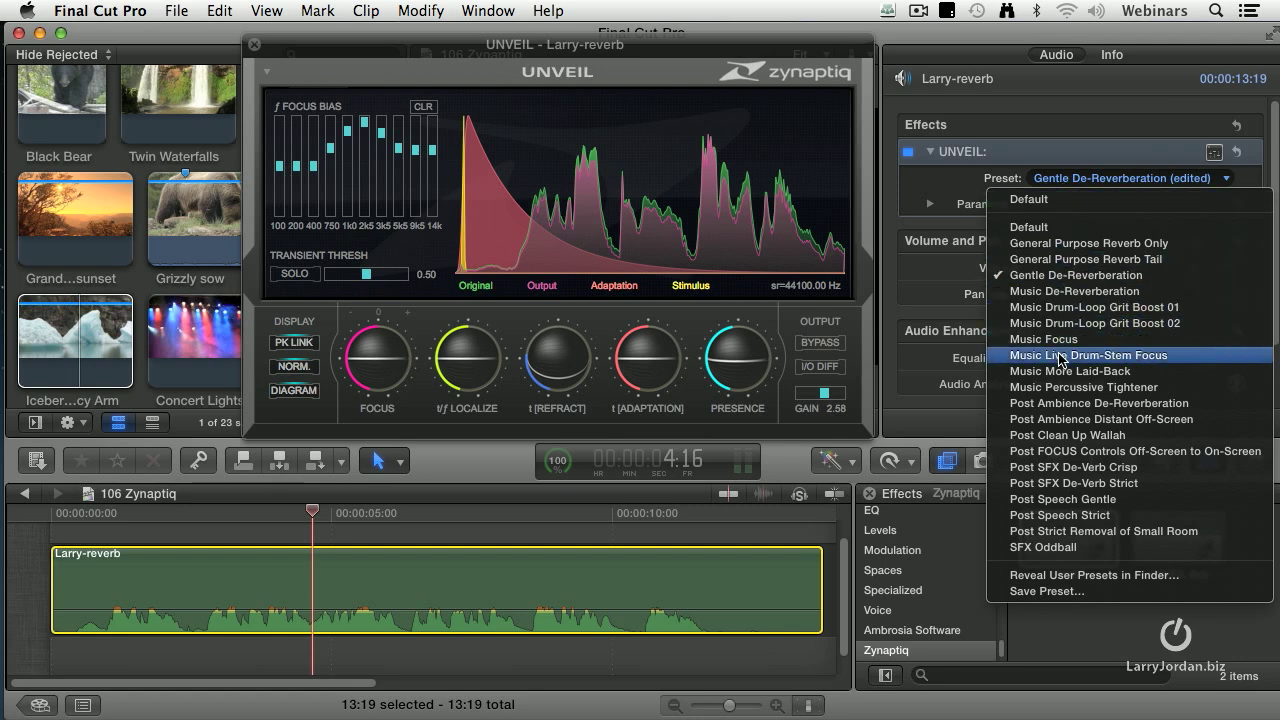
Step: Switch UNVEIL to Post Ambience De-Reverberation and adjust the FOCUS knob during playback
left_click(1065, 404)
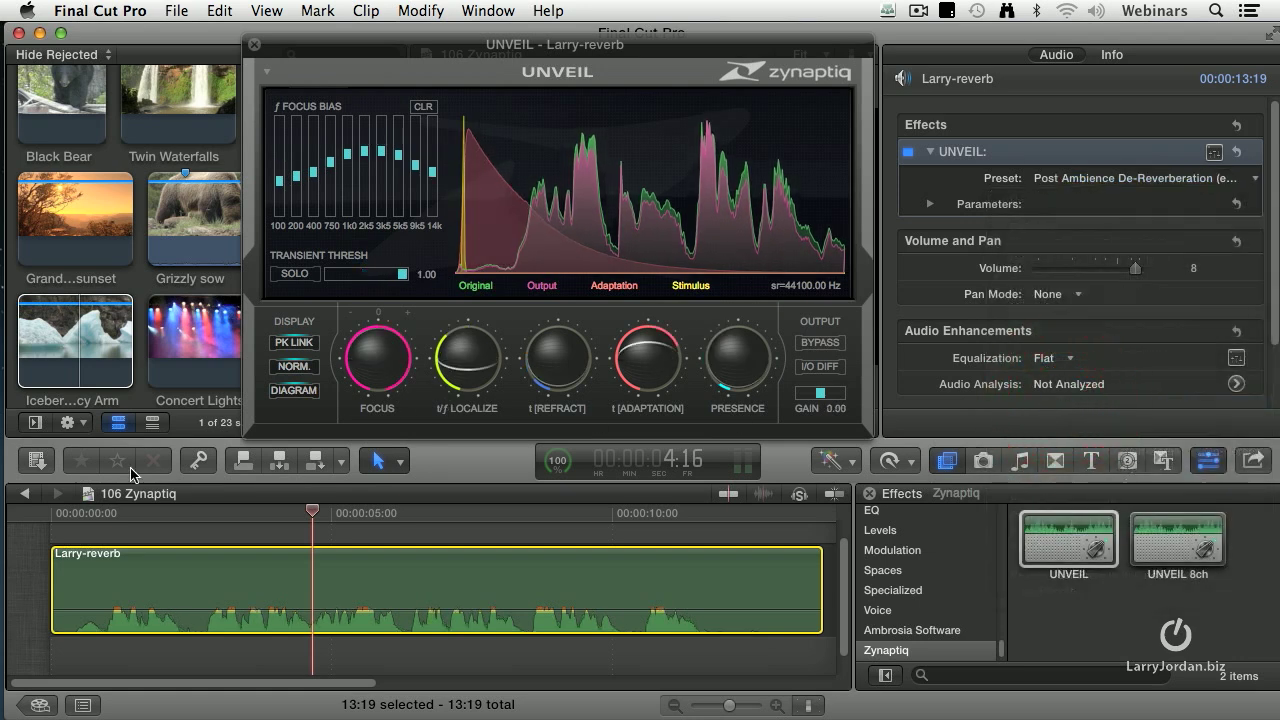
left_click(64, 513)
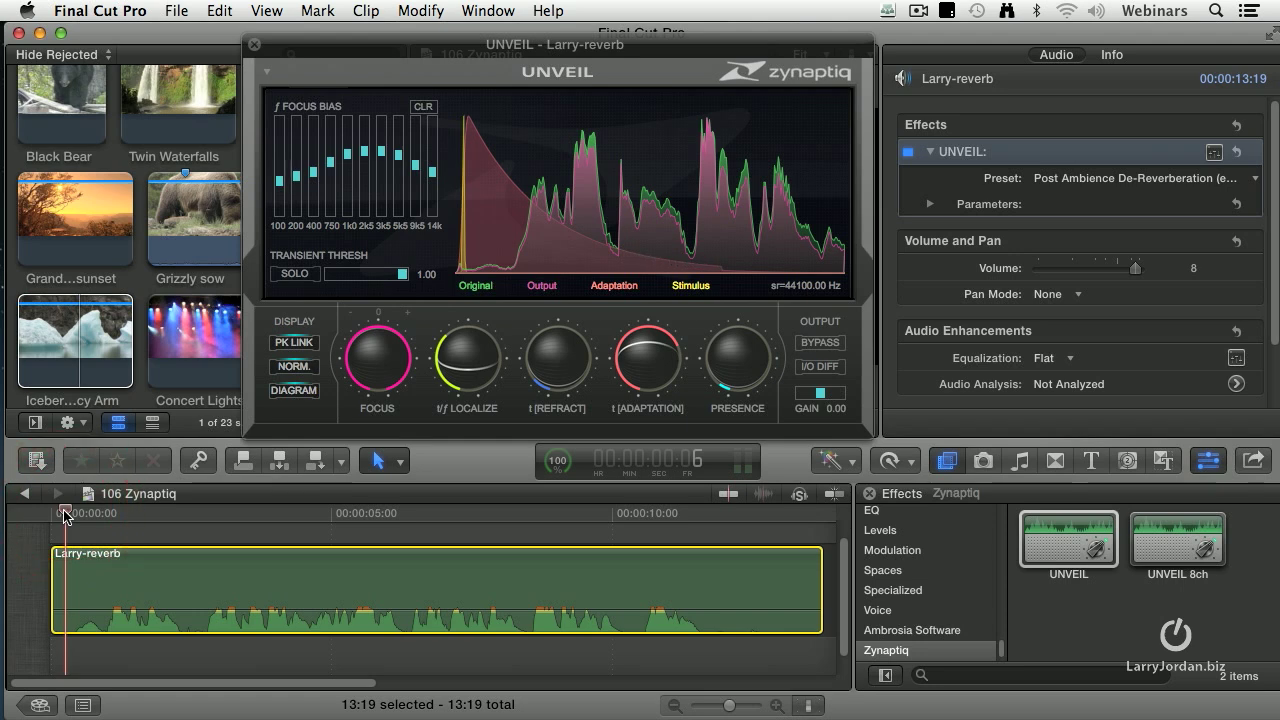
key("space")
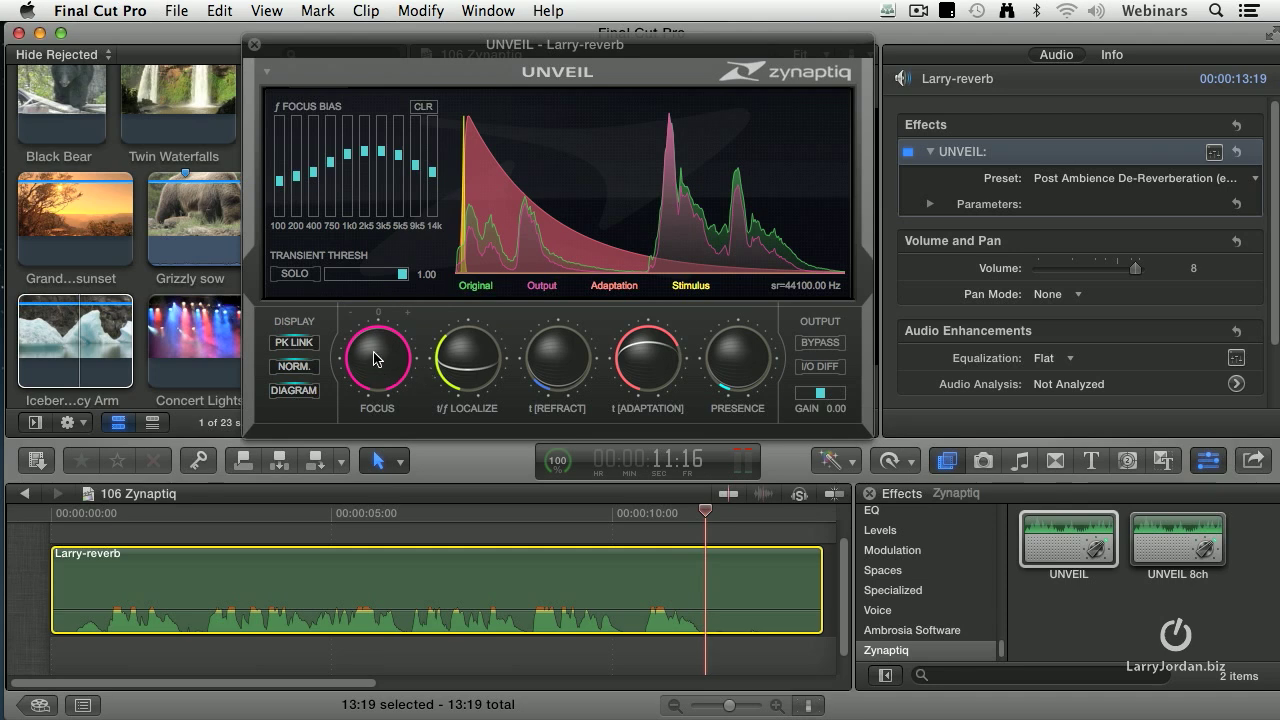
mouse_move(373, 358)
left_mouse_down()
mouse_move(375, 406)
mouse_move(375, 381)
left_mouse_up()
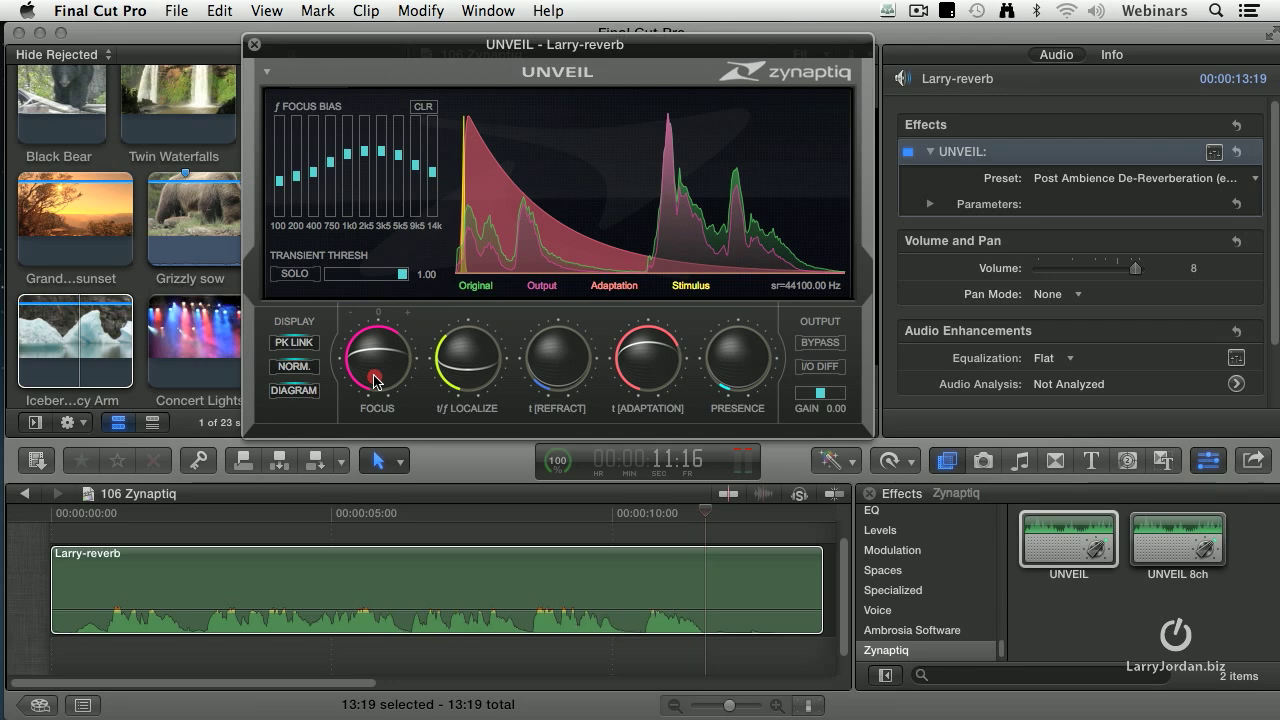
left_click_drag(374, 381, 381, 348)
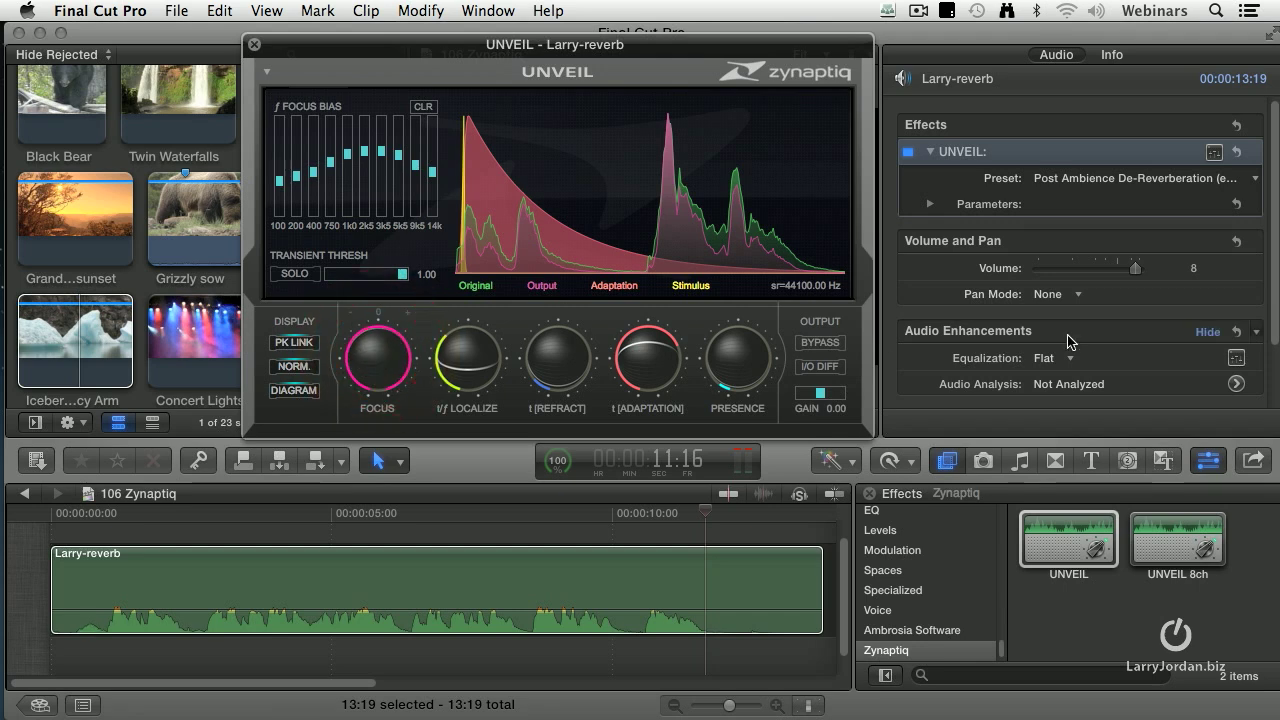
Step: Apply the Post FOCUS Controls Off-Screen to On-Screen preset and replay the clip briefly
left_click(1078, 176)
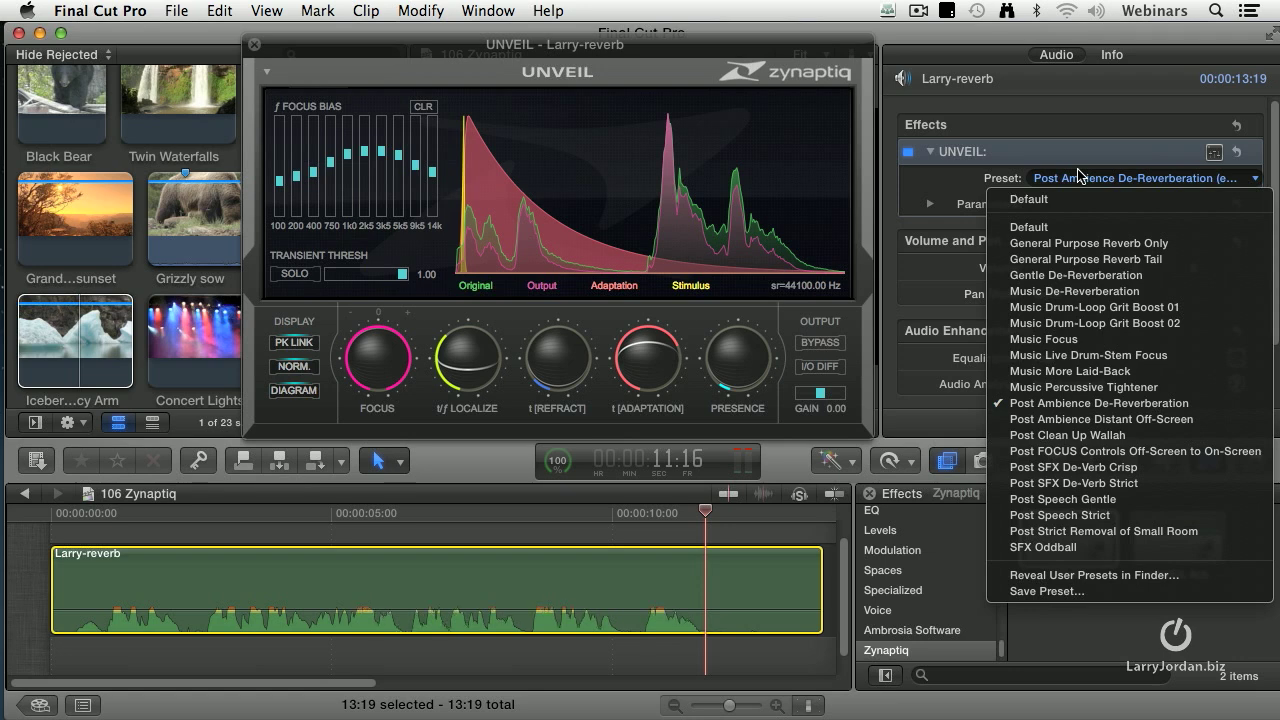
left_click(1150, 451)
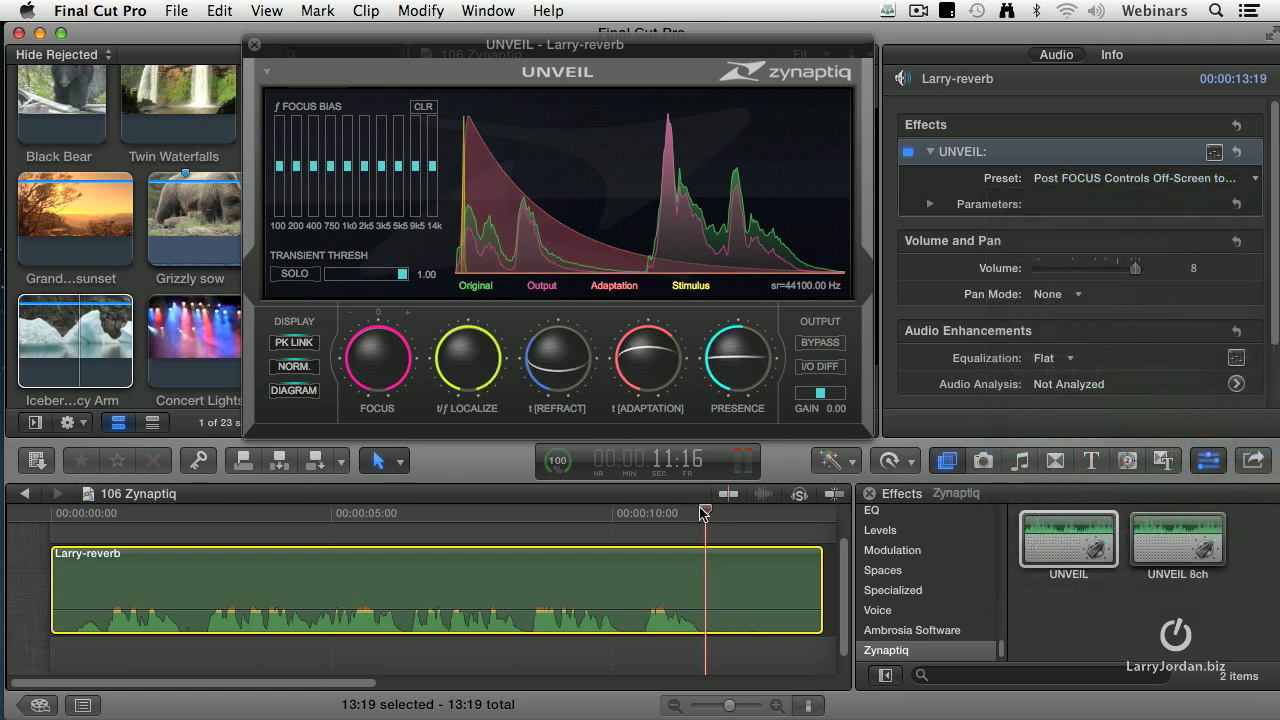
left_click(94, 513)
key("space")
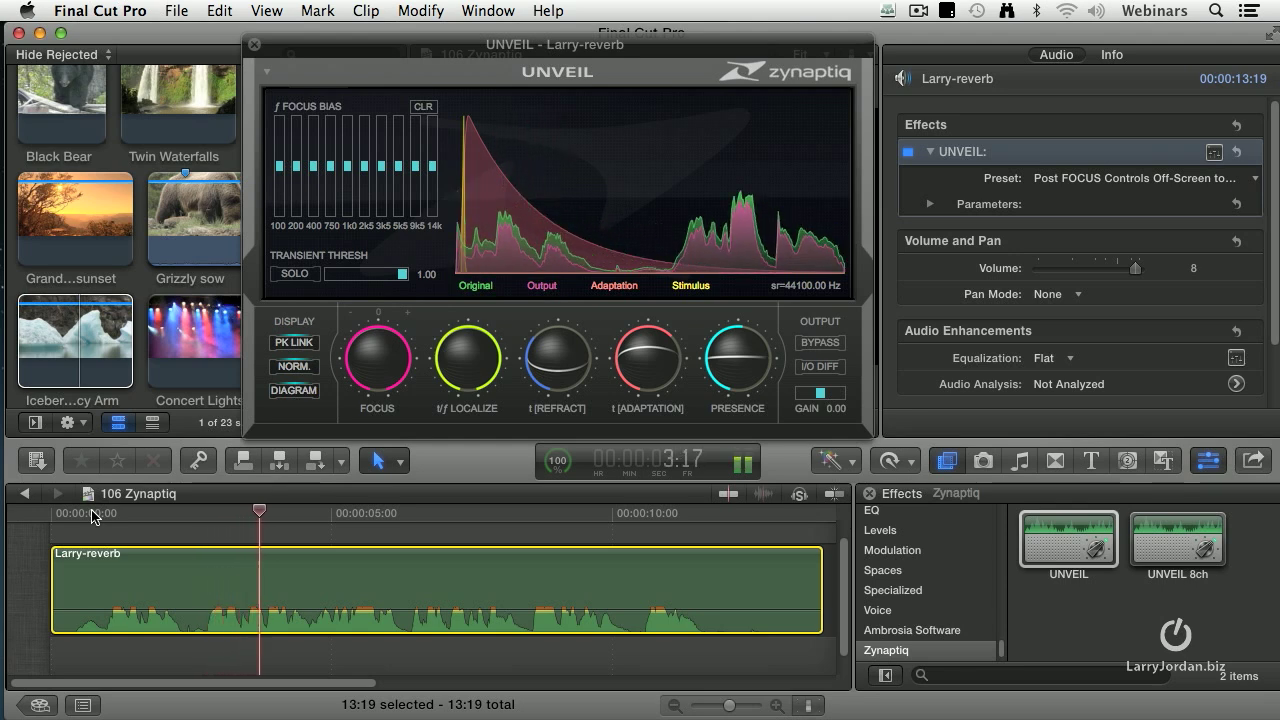
key("space")
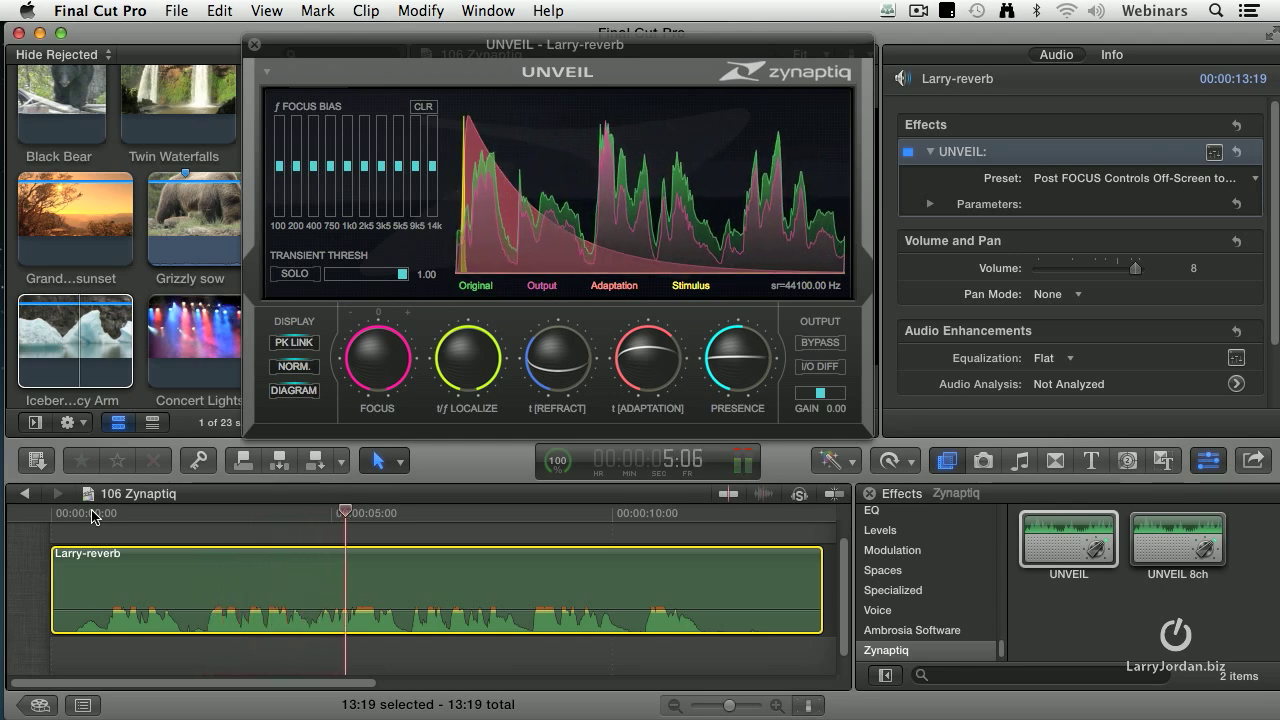